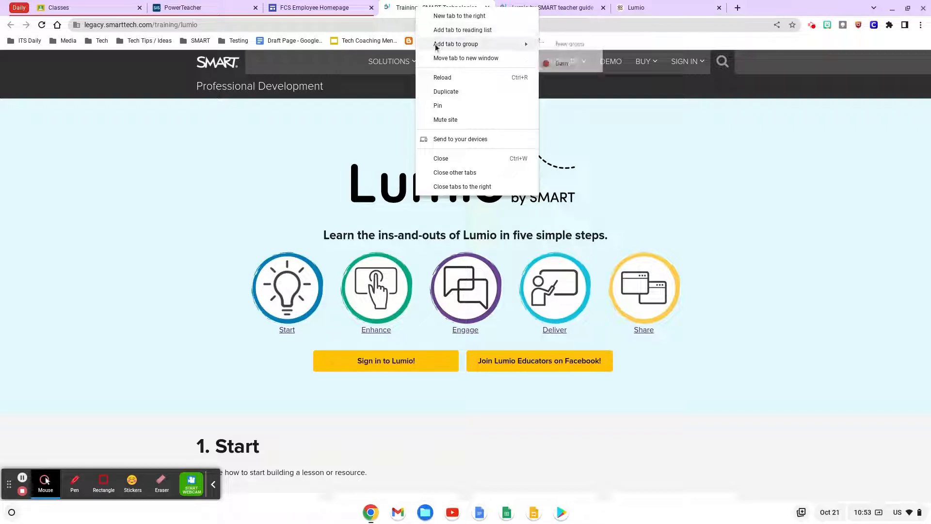
- Add the Training - SMART Technologies tab to a new tab group named Lumio and colour the group yellow
{"action": "mouse_move", "coordinate": [434, 43]}
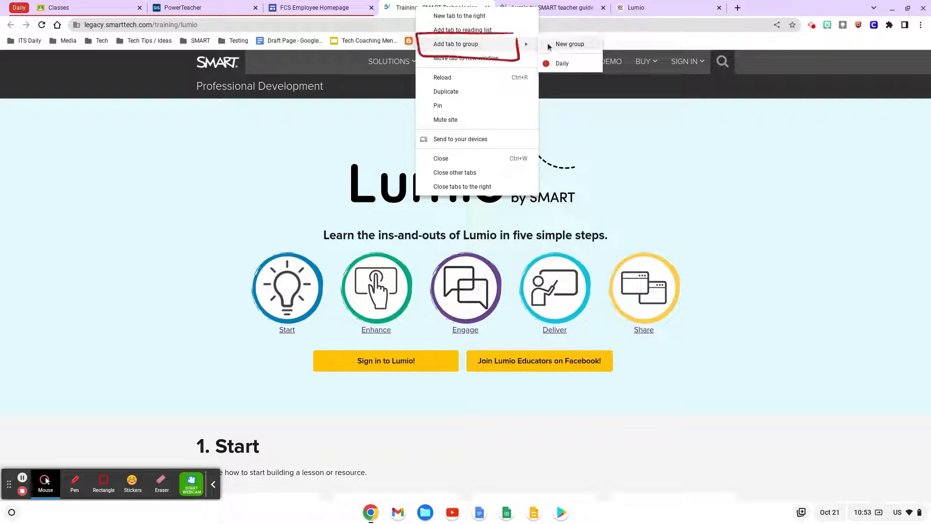
{"action": "left_click", "coordinate": [563, 44]}
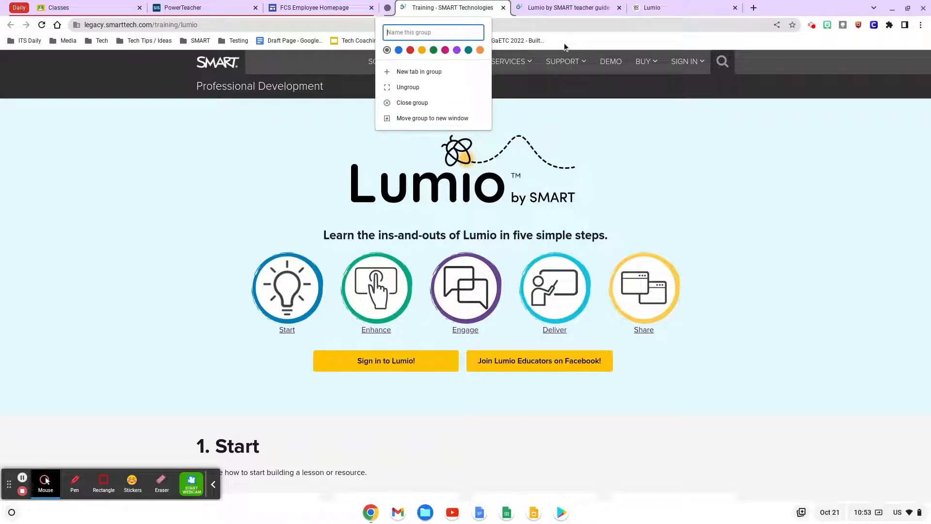
{"action": "type", "text": "Lumio"}
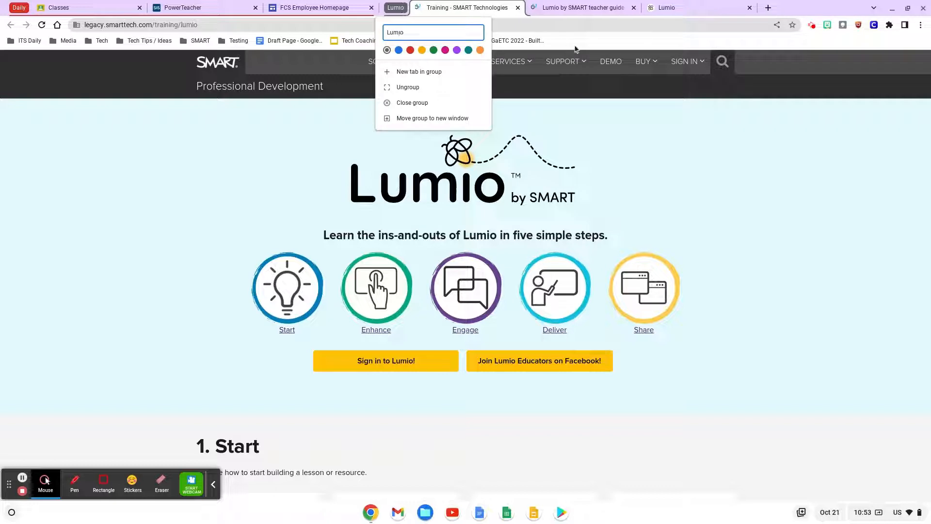
{"action": "left_click", "coordinate": [422, 50]}
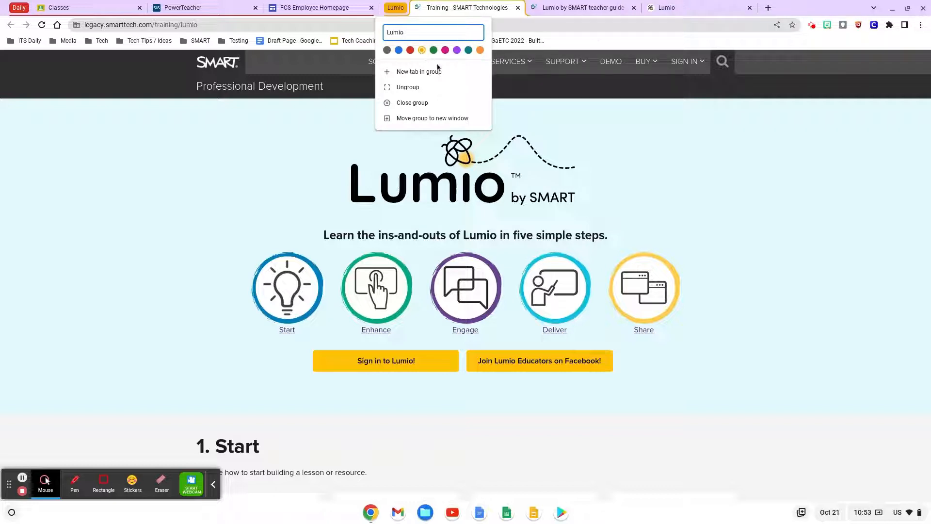
{"action": "left_click", "coordinate": [551, 104]}
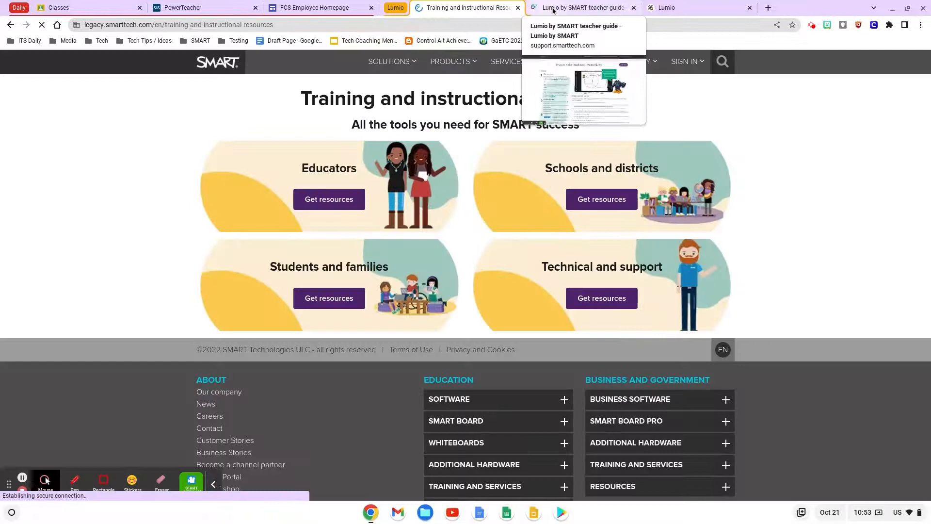
- Add the Lumio by SMART teacher guide tab and the Lumio tab to the existing Lumio group
{"action": "right_click", "coordinate": [553, 10]}
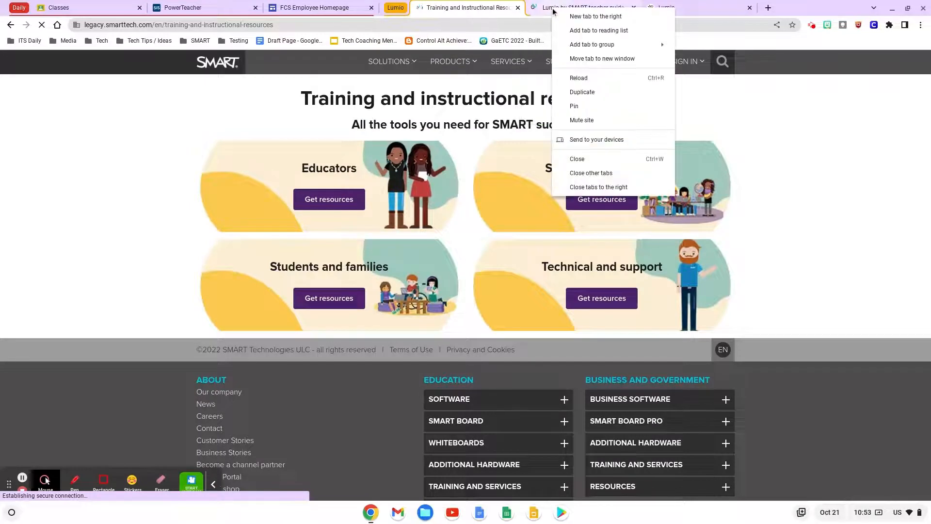
{"action": "mouse_move", "coordinate": [592, 44]}
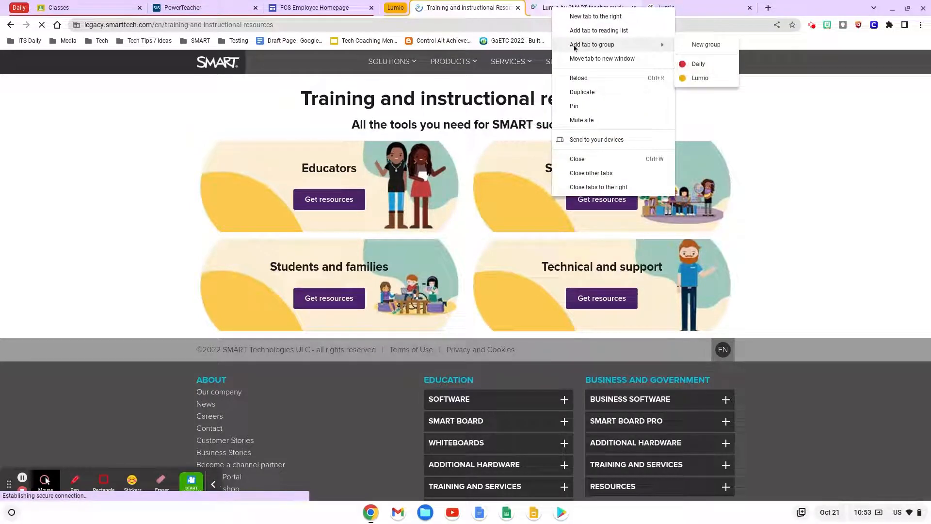
{"action": "left_click", "coordinate": [699, 78]}
{"action": "right_click", "coordinate": [685, 10]}
{"action": "mouse_move", "coordinate": [790, 40]}
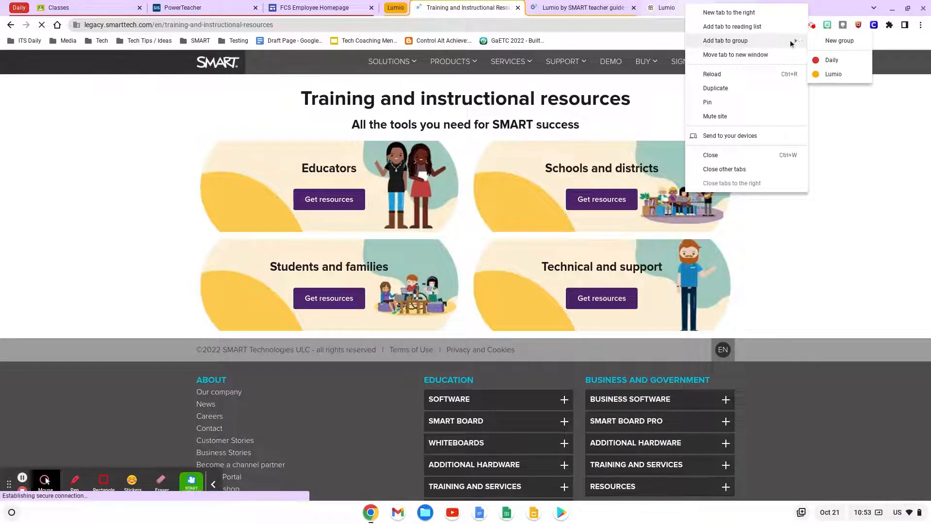
{"action": "left_click", "coordinate": [821, 72]}
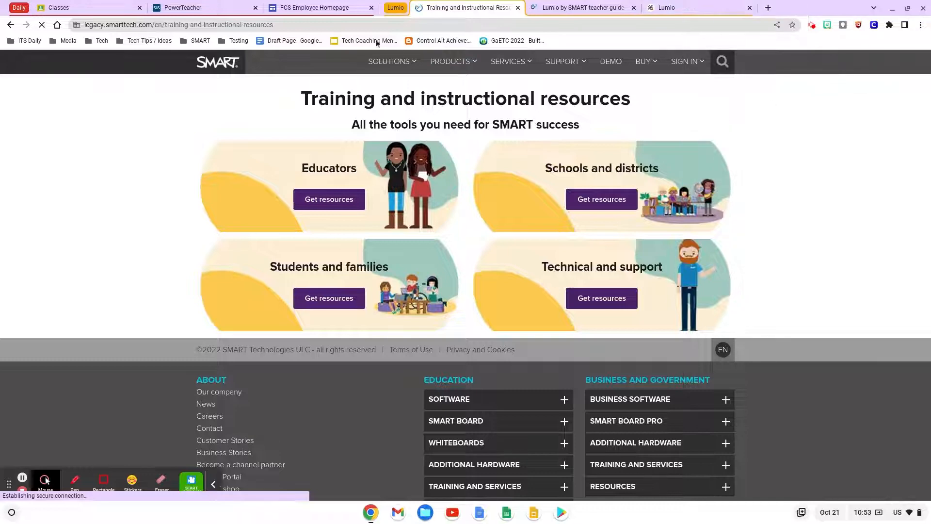
- Collapse and re-expand the Lumio tab group, and do the same with the Daily tab group
{"action": "left_click", "coordinate": [396, 8]}
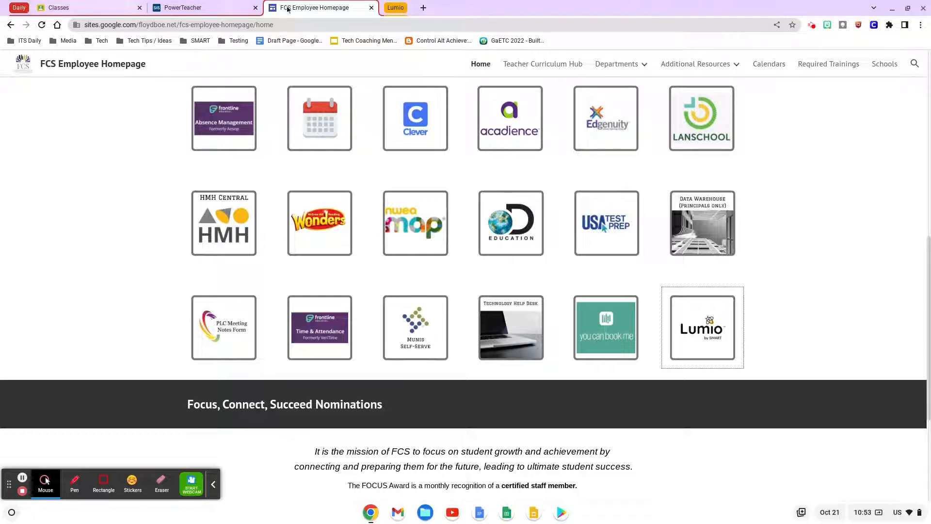
{"action": "left_click", "coordinate": [391, 9]}
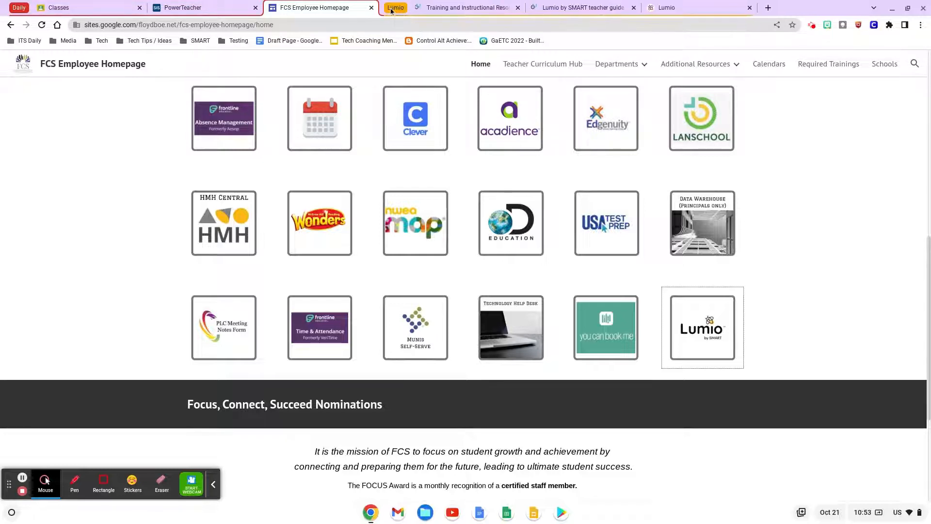
{"action": "left_click", "coordinate": [20, 7]}
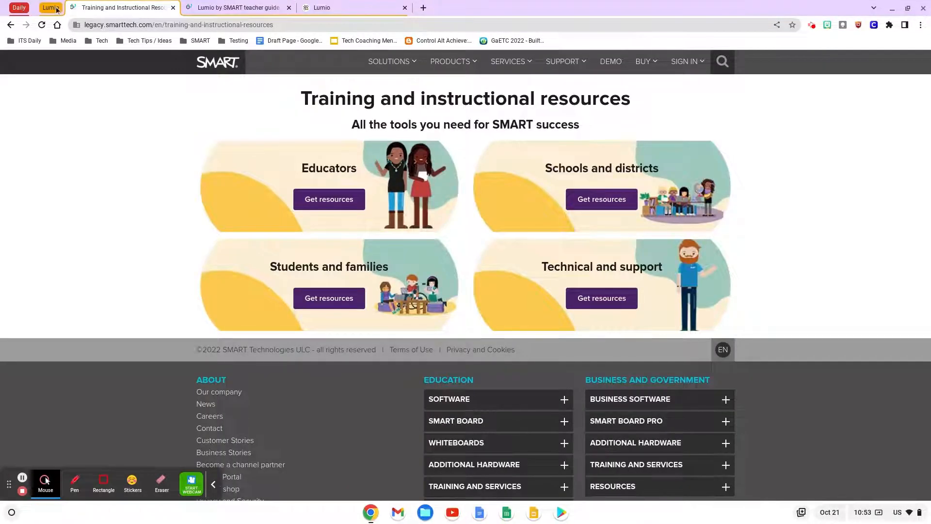
{"action": "left_click", "coordinate": [23, 9]}
- Move the Daily tab group behind the Lumio group and collapse it
{"action": "left_click_drag", "start_coordinate": [22, 9], "coordinate": [389, 13]}
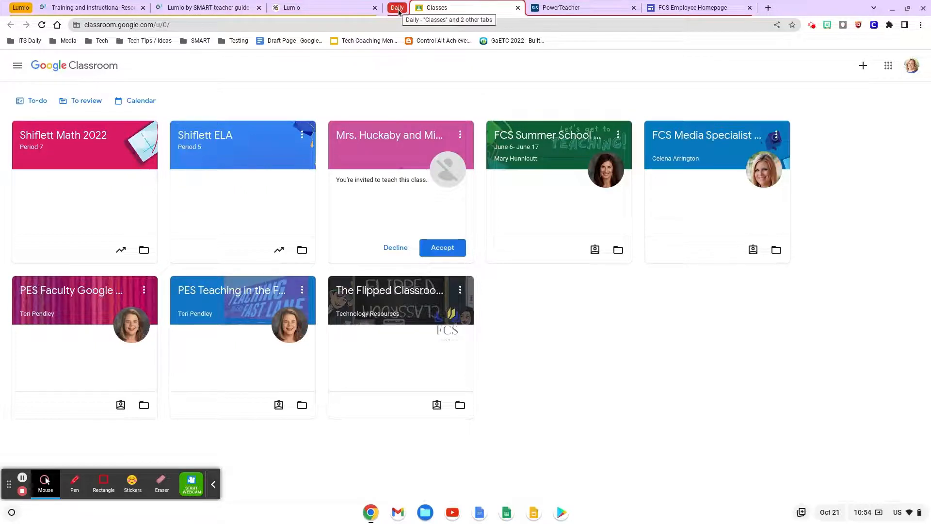
{"action": "left_click", "coordinate": [397, 9]}
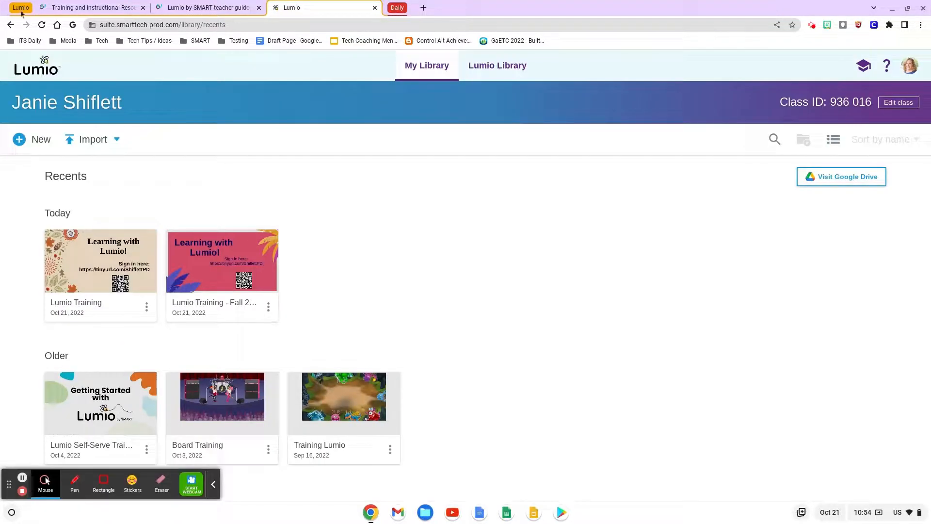
{"action": "left_click", "coordinate": [90, 8]}
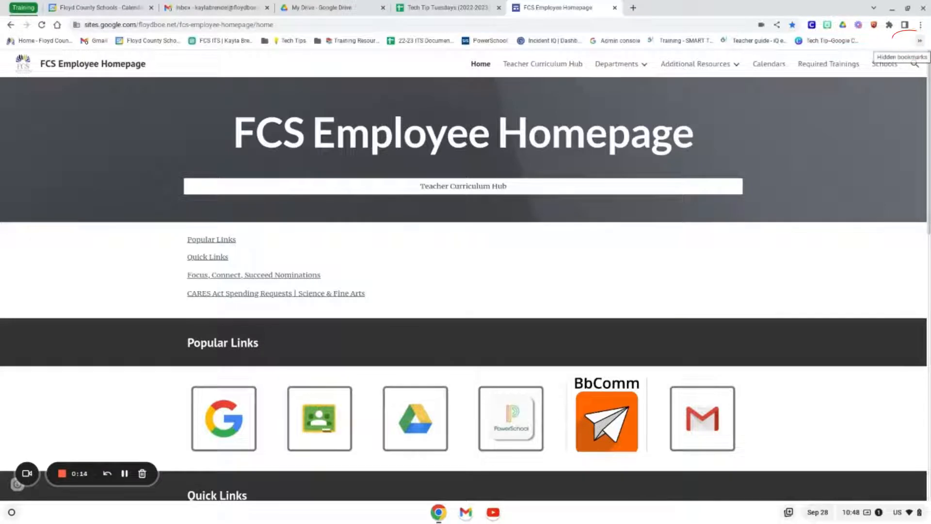
- Check the list of hidden bookmarks, and delete the Tech Tip-Google bookmark from the bookmarks bar
{"action": "left_click", "coordinate": [919, 40]}
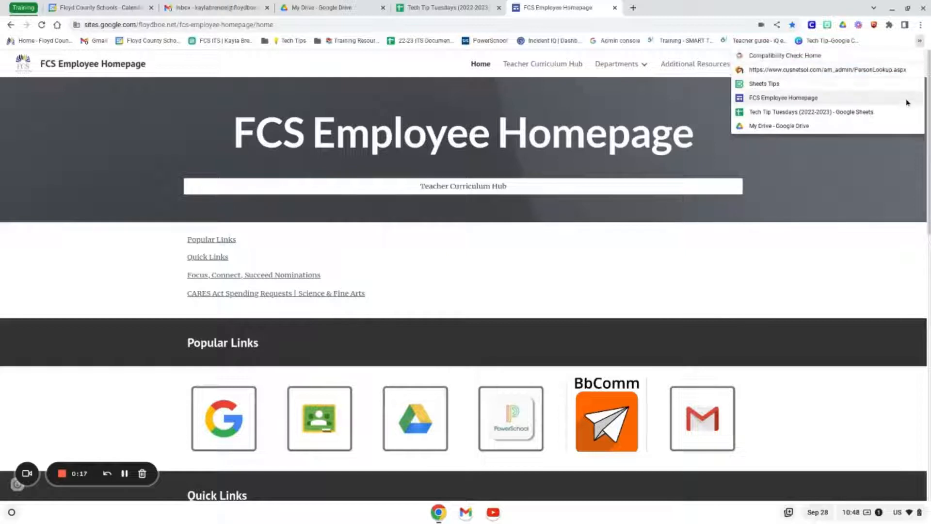
{"action": "left_click", "coordinate": [909, 47]}
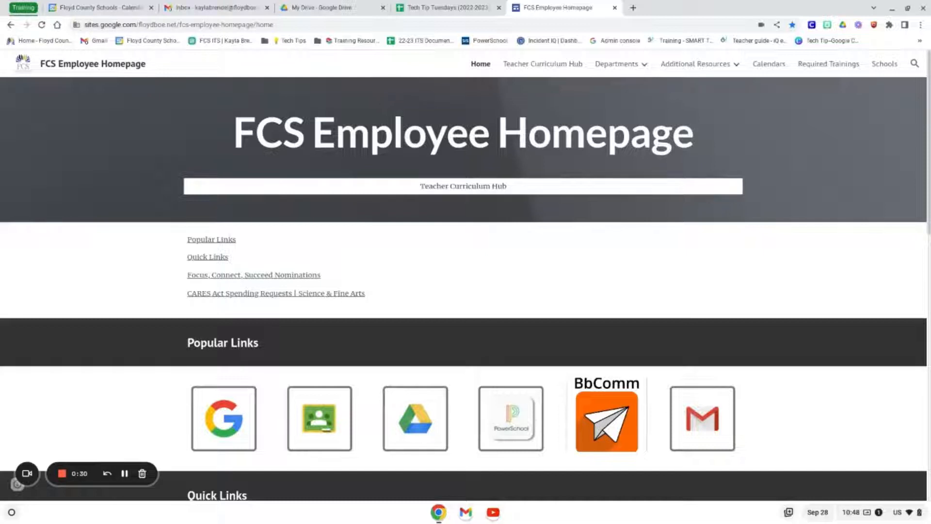
{"action": "right_click", "coordinate": [818, 42]}
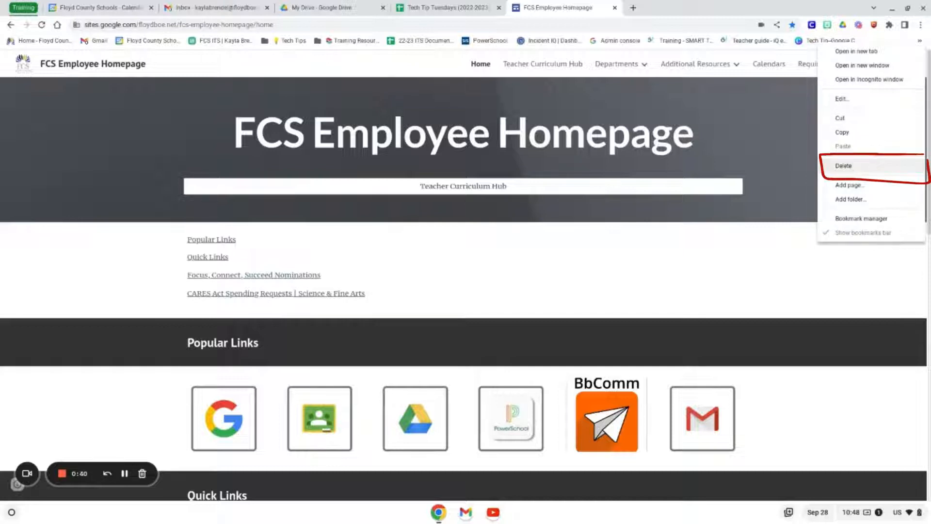
{"action": "left_click", "coordinate": [846, 166]}
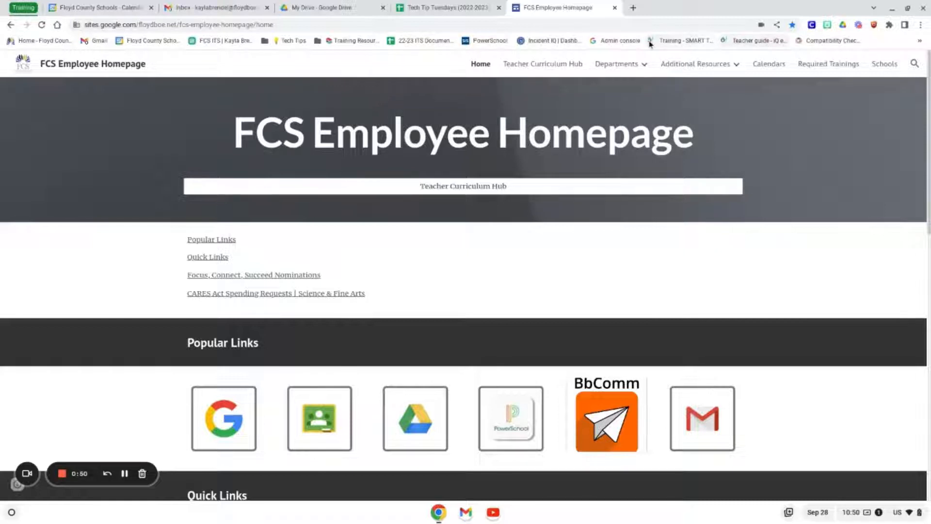
- In the bookmark manager, add a folder named Instructional Tech to the bookmarks bar
{"action": "left_click", "coordinate": [924, 28]}
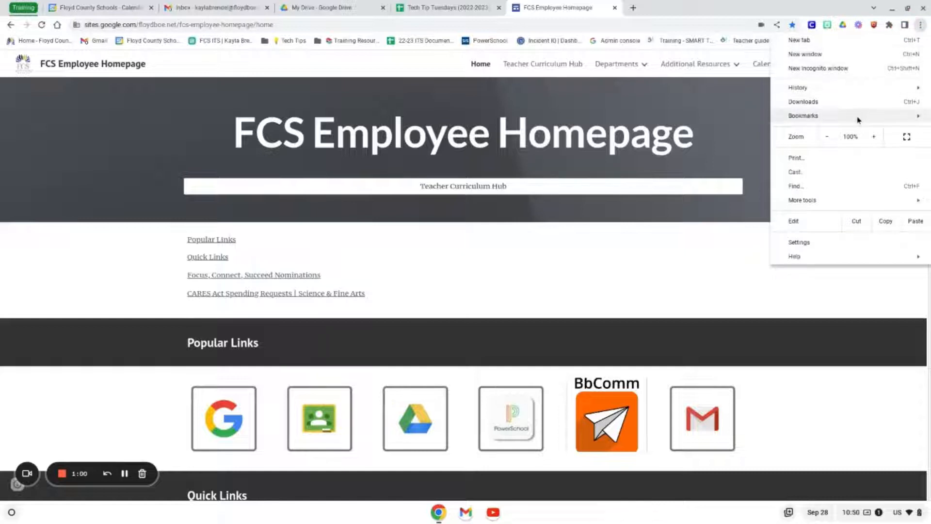
{"action": "mouse_move", "coordinate": [853, 119]}
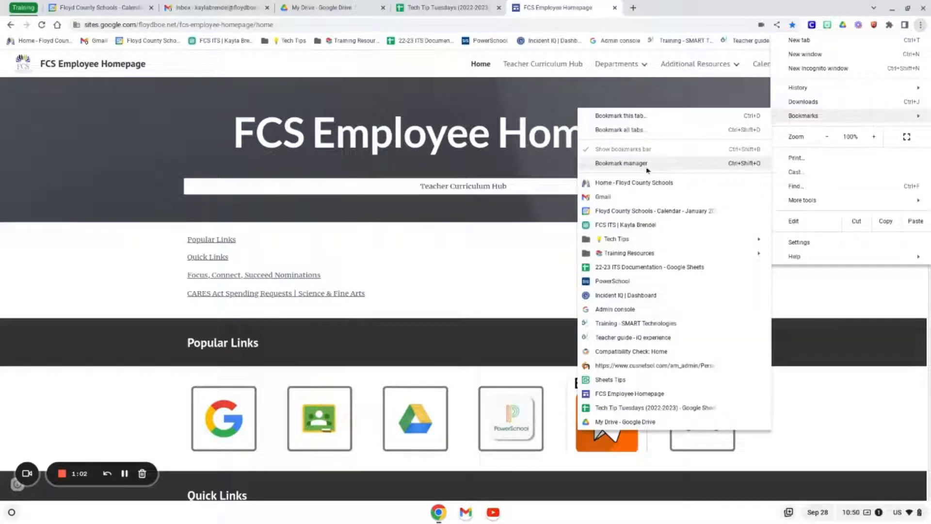
{"action": "left_click", "coordinate": [683, 167]}
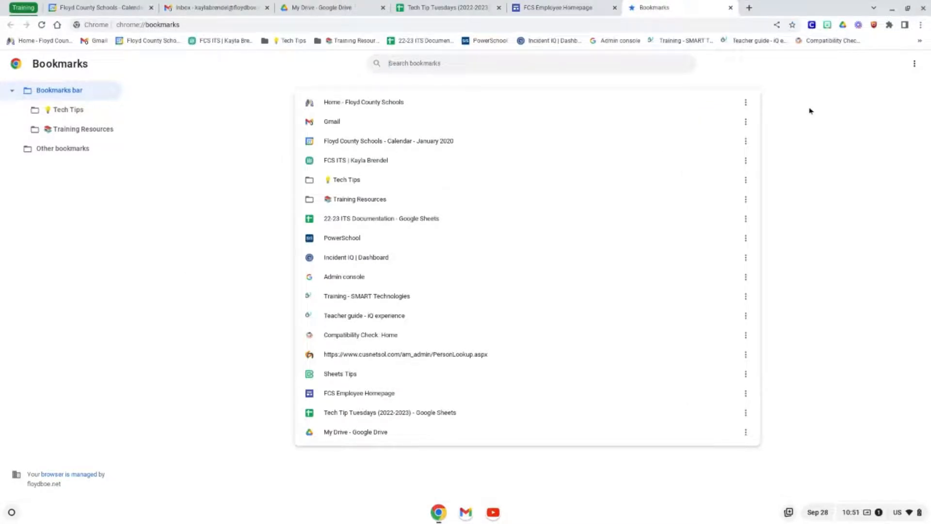
{"action": "left_click", "coordinate": [914, 65]}
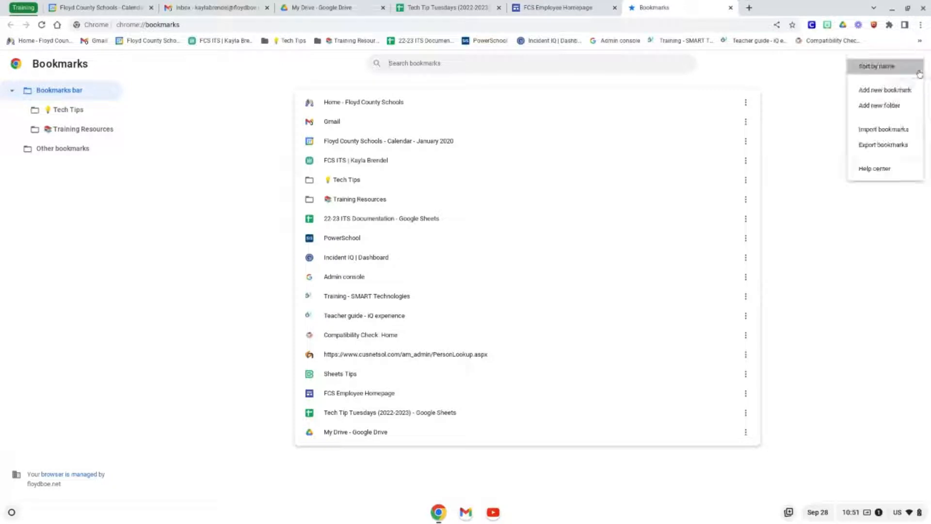
{"action": "left_click", "coordinate": [902, 107]}
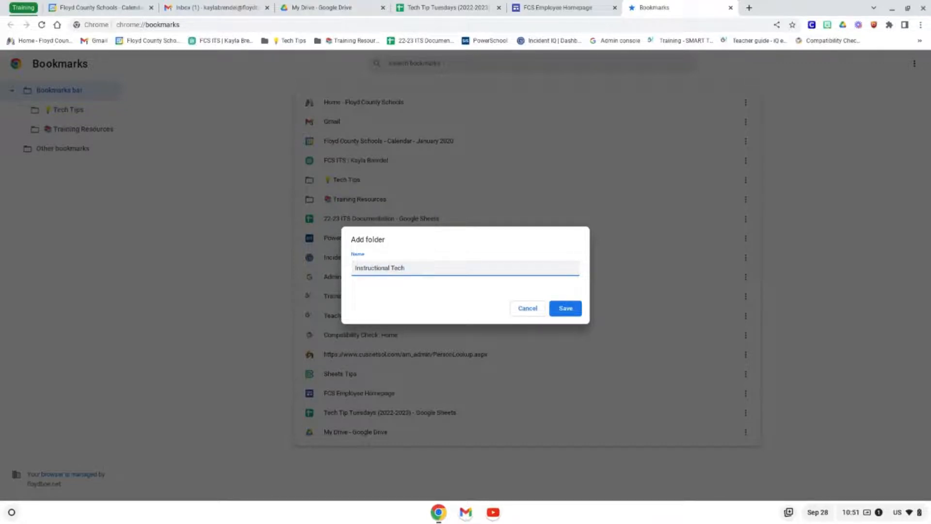
{"action": "left_click", "coordinate": [578, 315]}
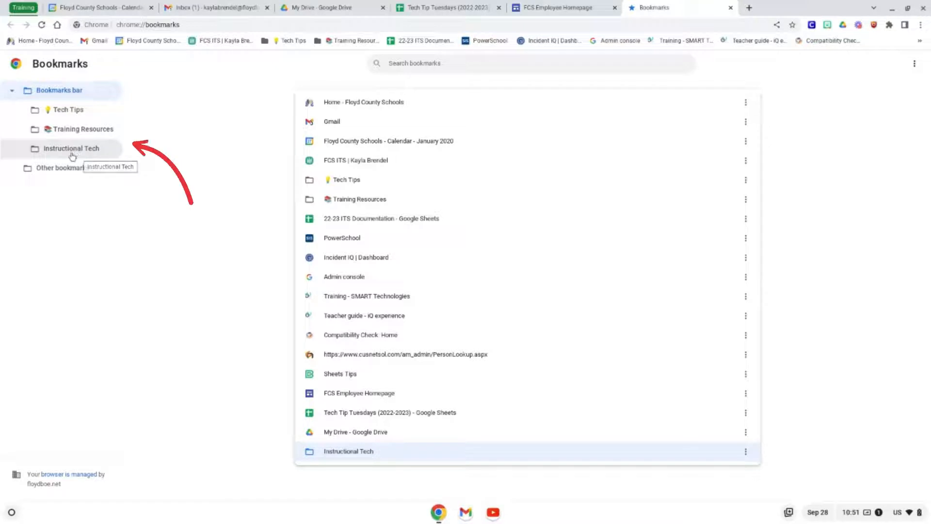
- Move the Compatibility Check: Home and cusnetsol.com PersonLookup bookmarks into the Instructional Tech folder
{"action": "left_click", "coordinate": [546, 334]}
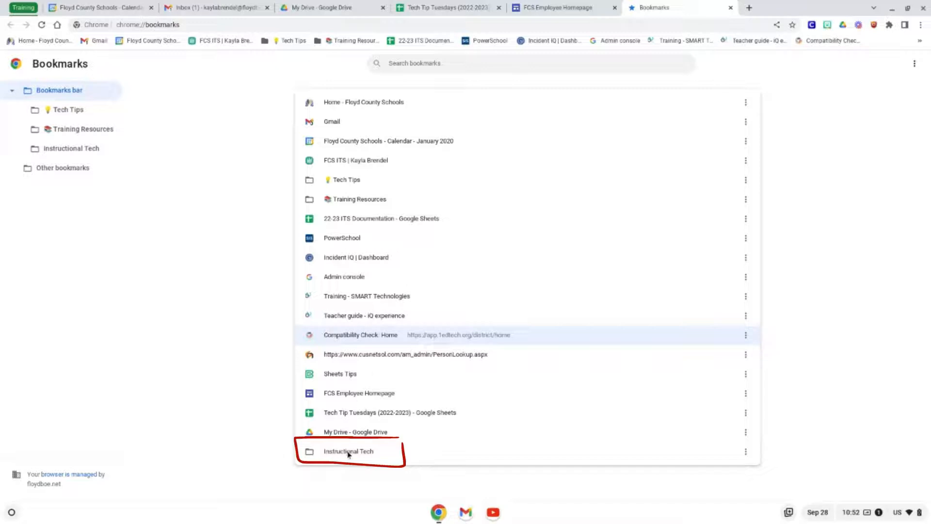
{"action": "left_click", "coordinate": [388, 453]}
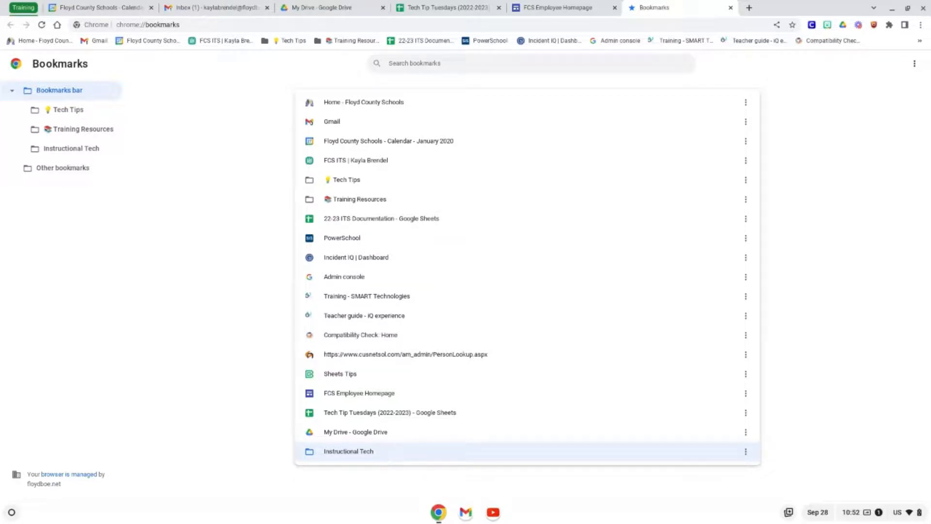
{"action": "left_click", "coordinate": [366, 336]}
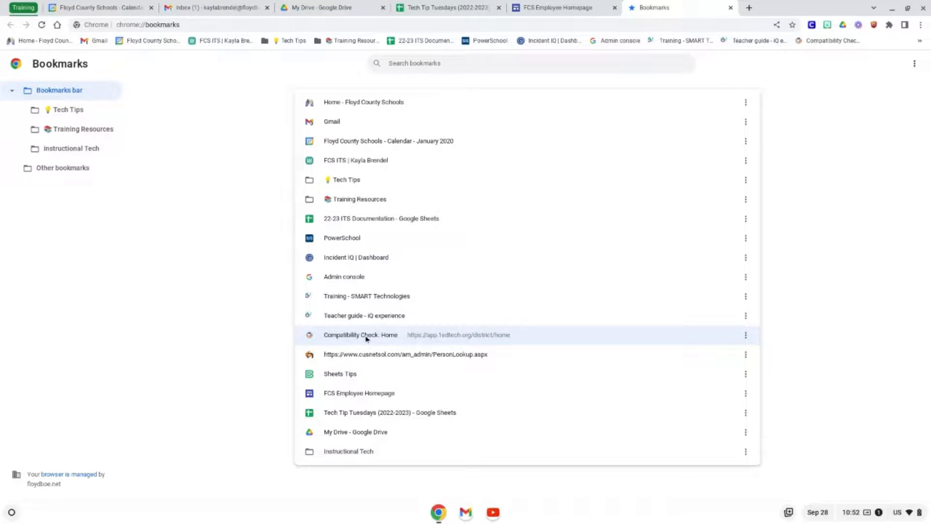
{"action": "left_click_drag", "start_coordinate": [366, 337], "coordinate": [355, 456]}
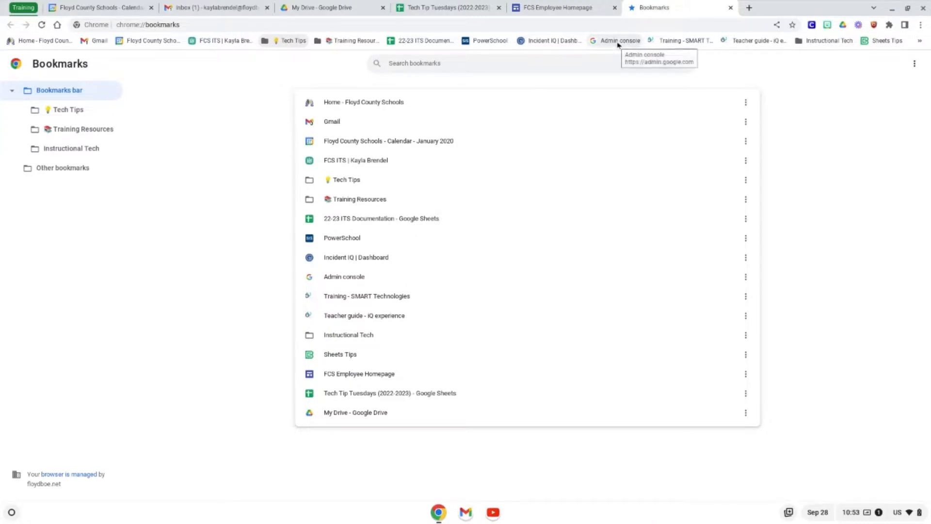
- Move the Admin console bookmark into the Instructional Tech folder on the bookmarks bar, check the folder's contents and close the bookmark manager
{"action": "left_click_drag", "start_coordinate": [617, 43], "coordinate": [824, 43]}
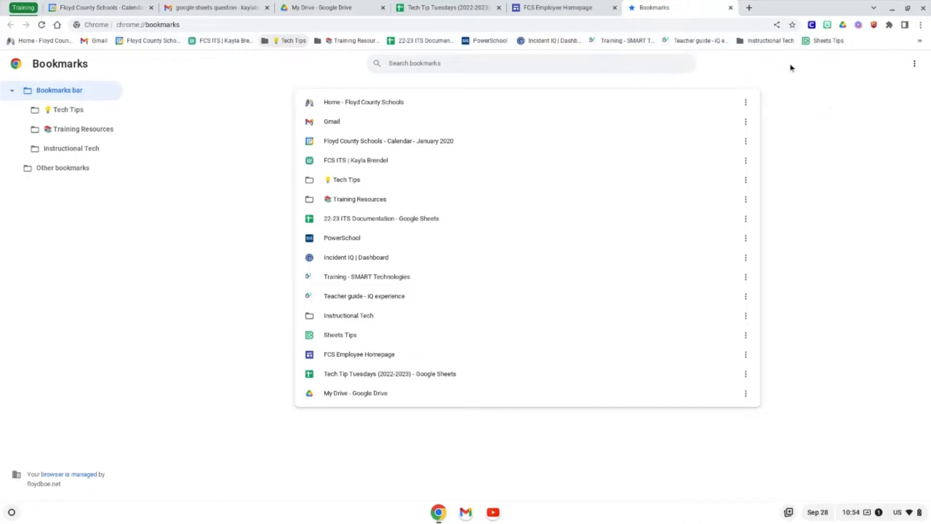
{"action": "left_click", "coordinate": [767, 41]}
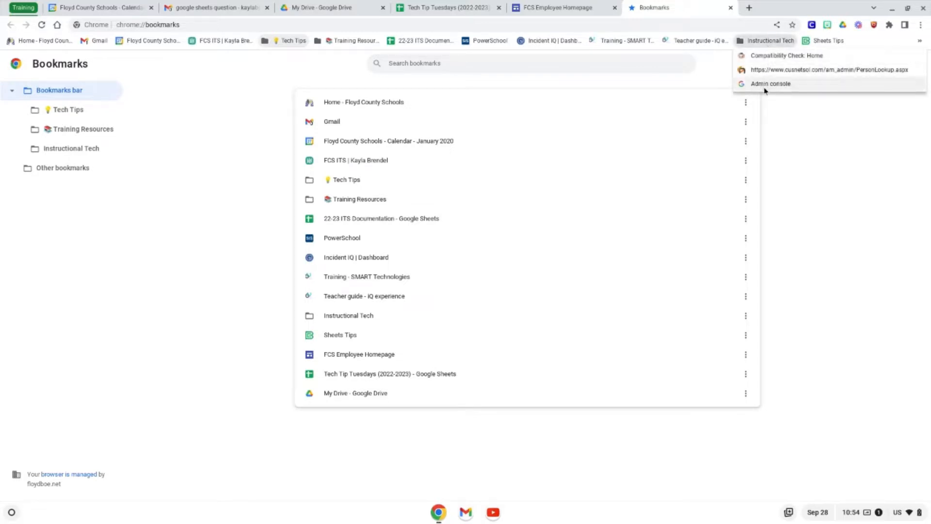
{"action": "left_click", "coordinate": [782, 110]}
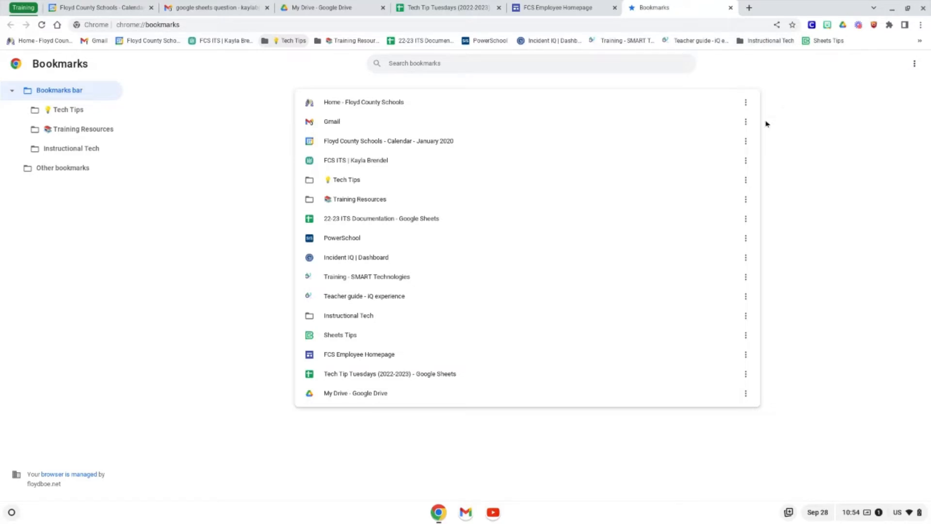
{"action": "key", "text": "ctrl+w"}
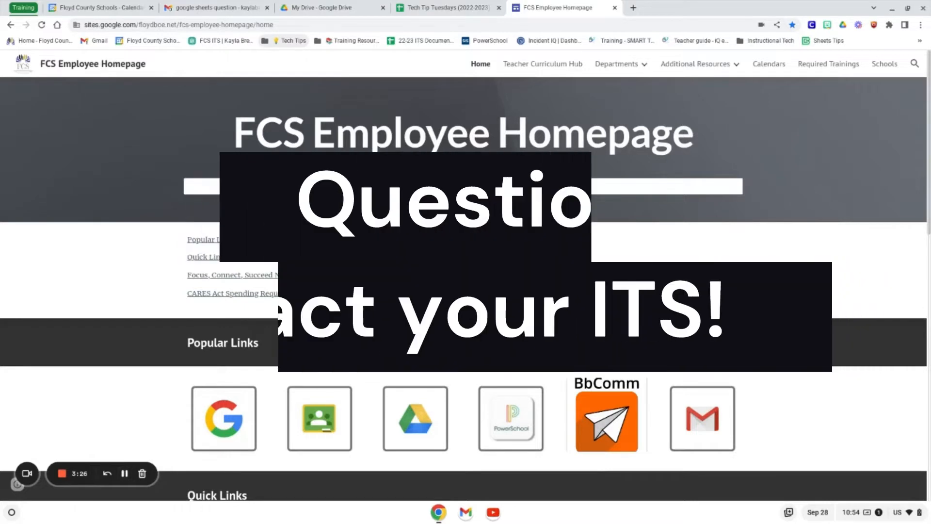